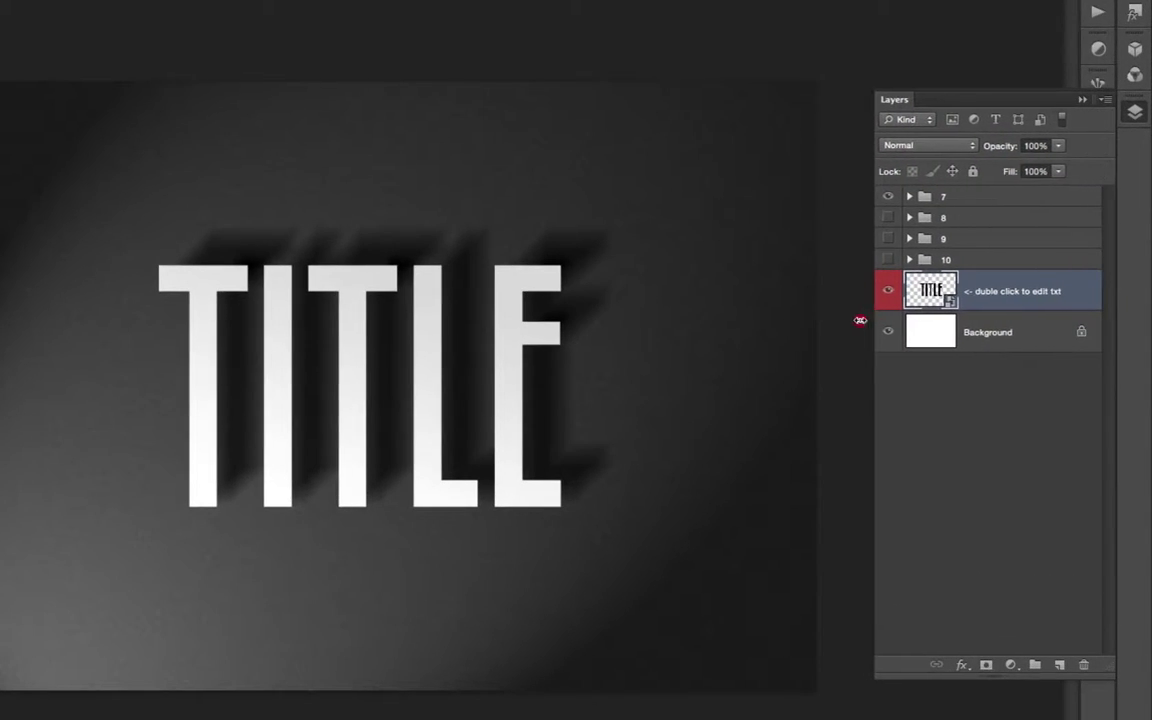
Step: Open the TITLE smart object's contents, dismissing the editing, text-engine and missing-fonts warnings
{"action": "left_click", "coordinate": [940, 325]}
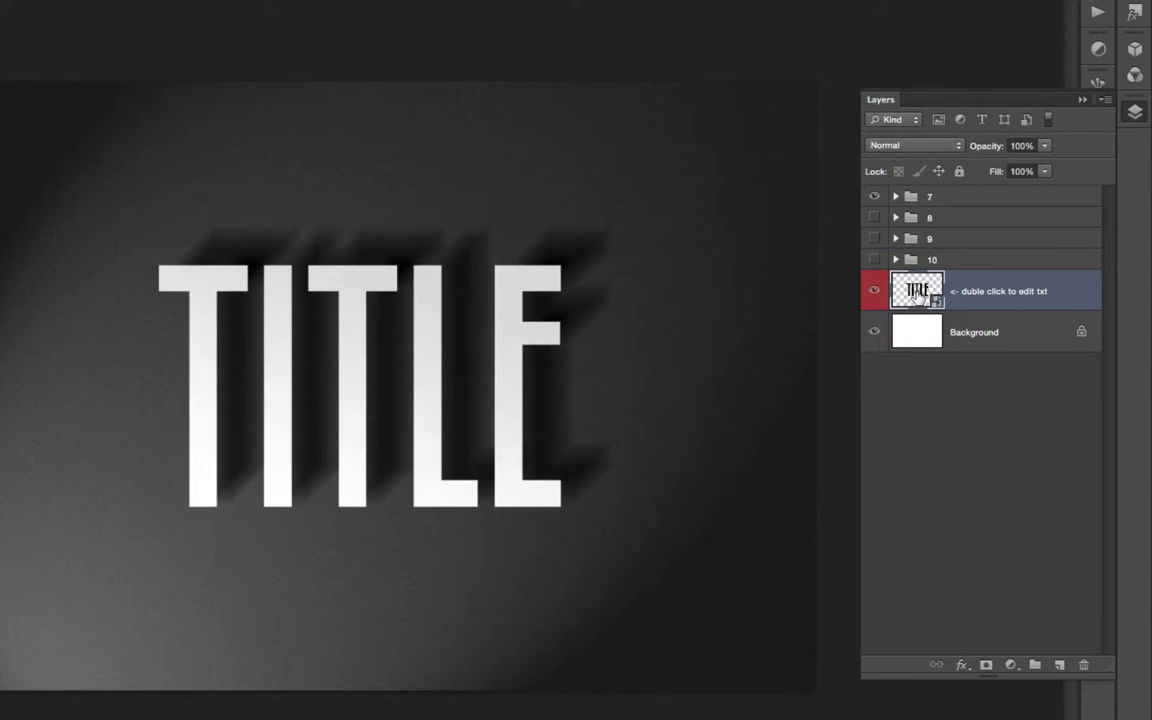
{"action": "double_click", "coordinate": [919, 294]}
{"action": "left_click", "coordinate": [522, 304]}
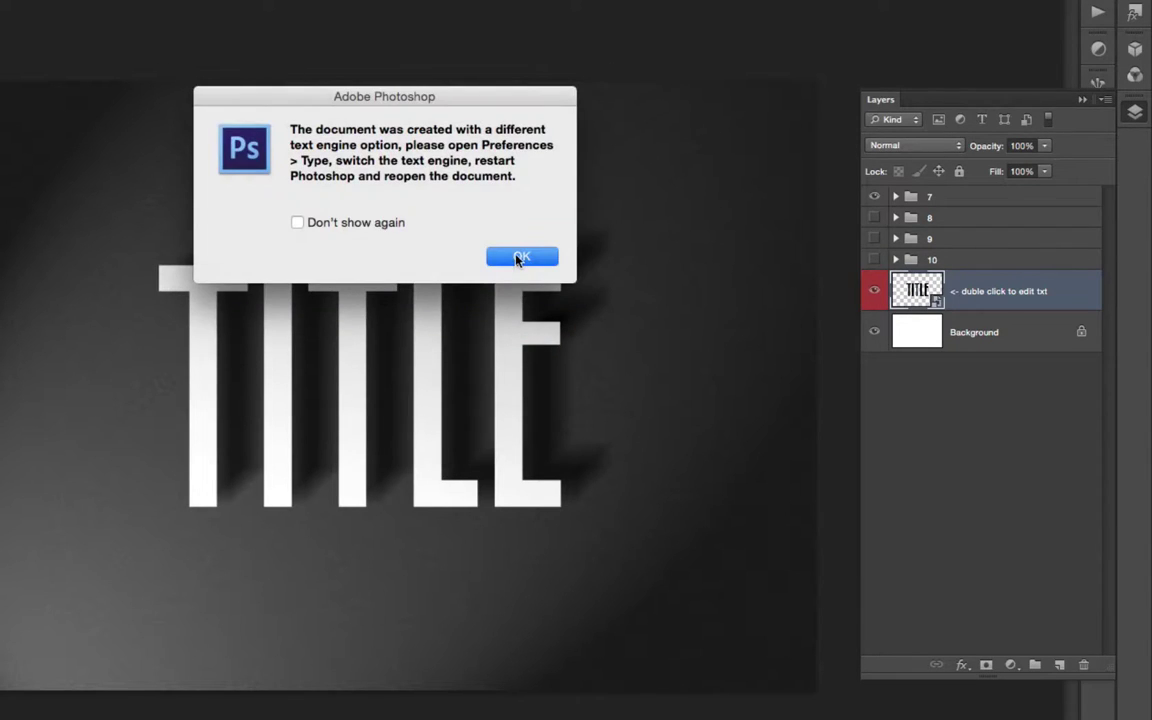
{"action": "left_click", "coordinate": [518, 256]}
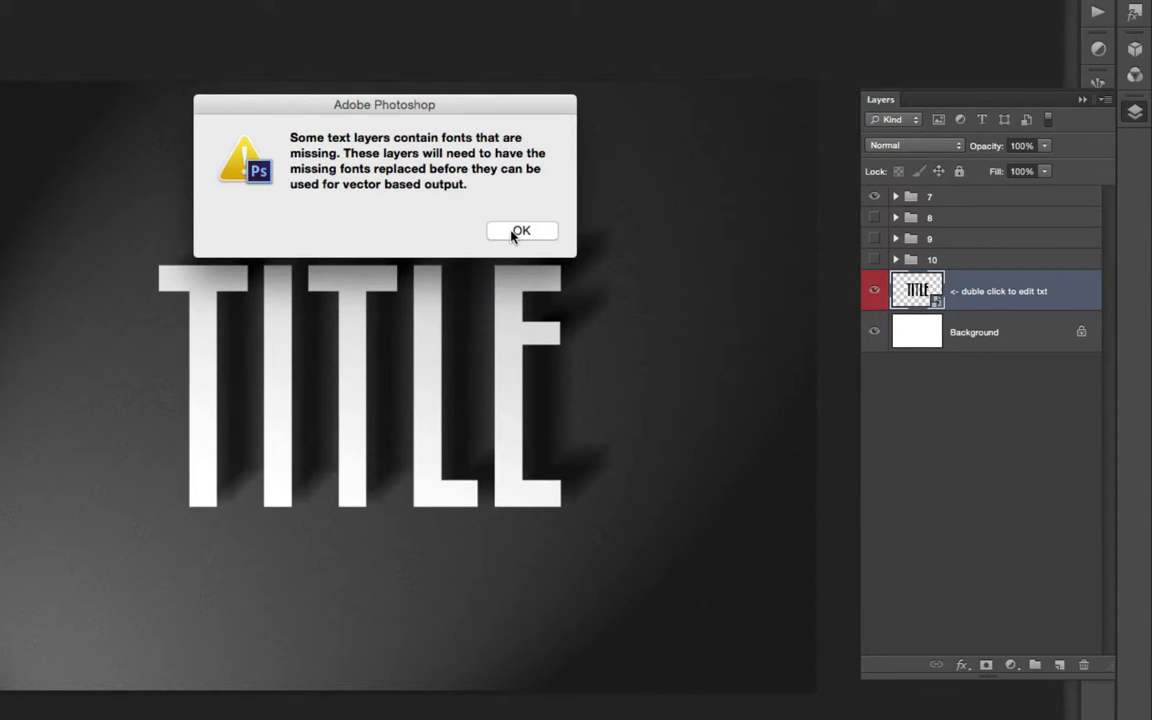
{"action": "left_click", "coordinate": [517, 230]}
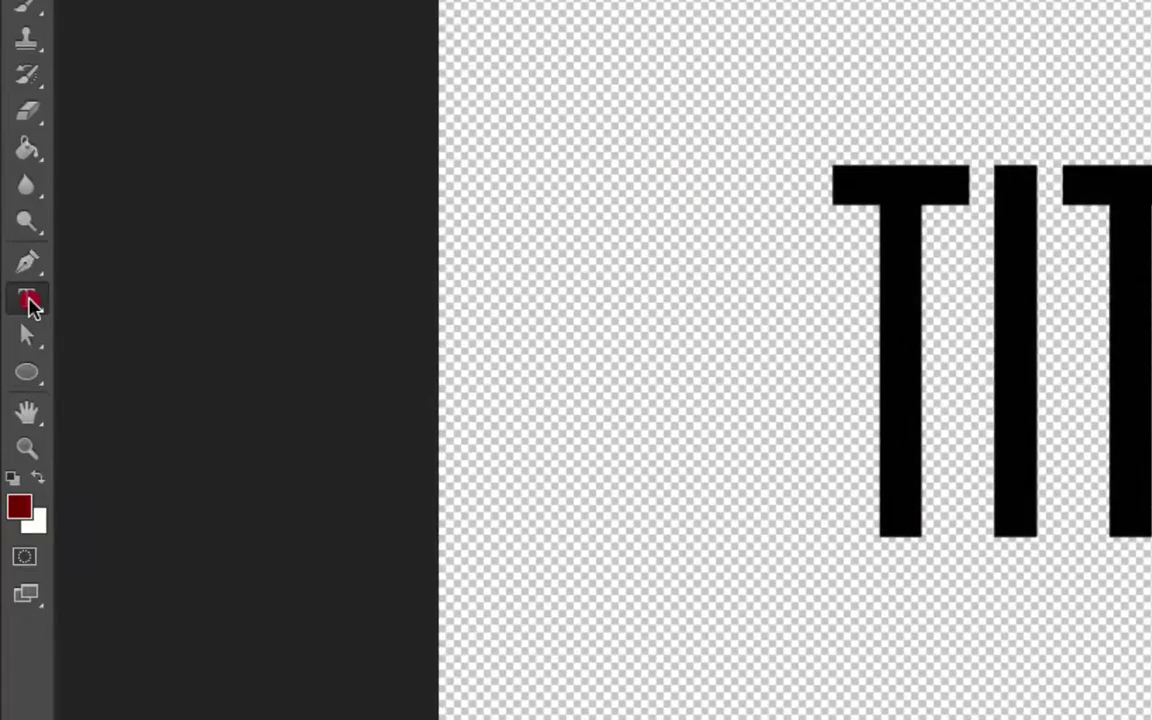
Step: Change the smart object's TITLE text to TUTPS, then close and save the .psb
{"action": "left_click", "coordinate": [27, 300]}
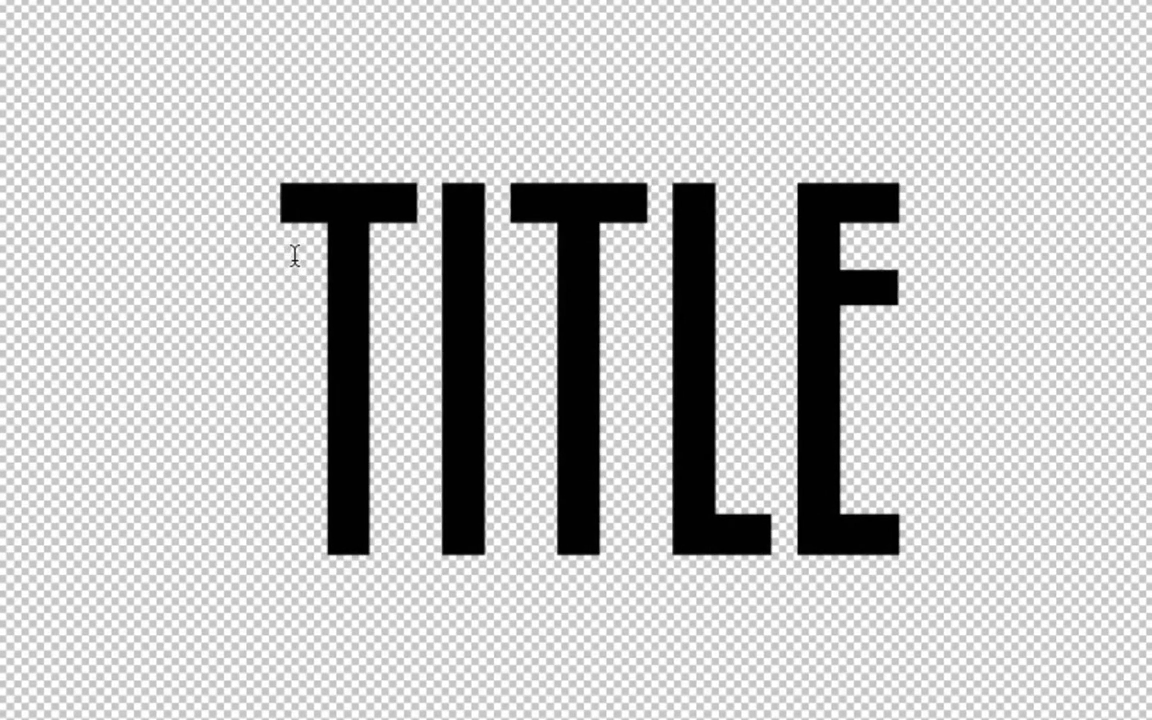
{"action": "left_click_drag", "start_coordinate": [295, 268], "coordinate": [915, 268]}
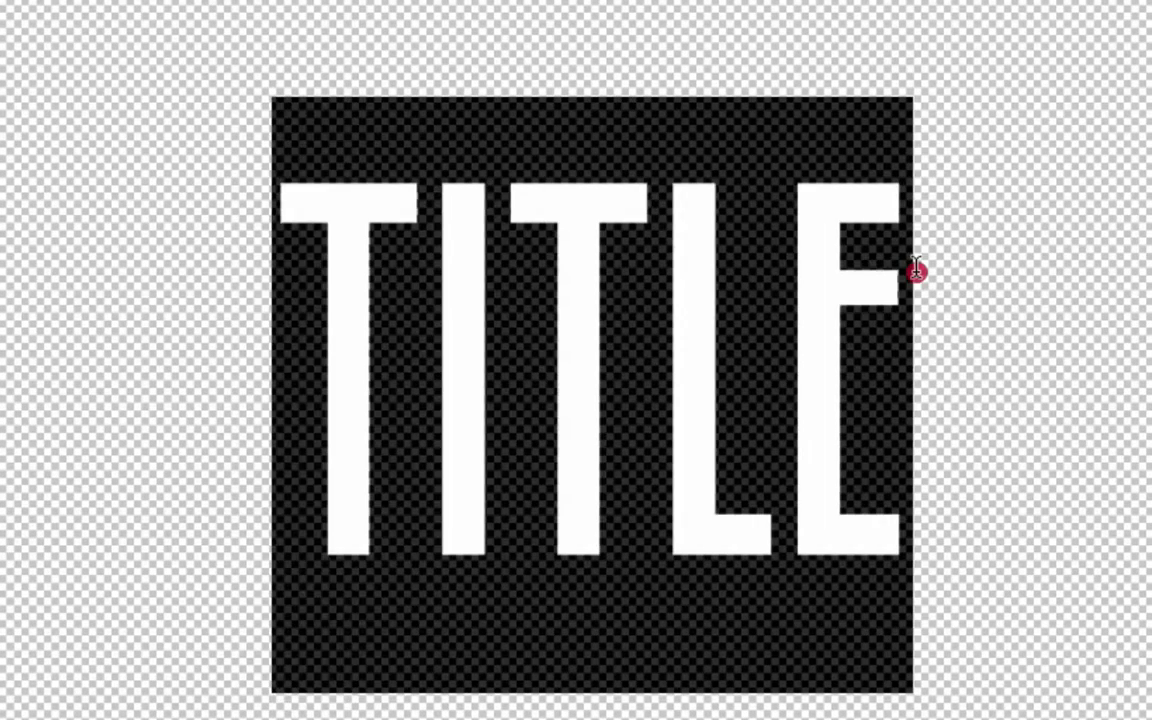
{"action": "type", "text": "T"}
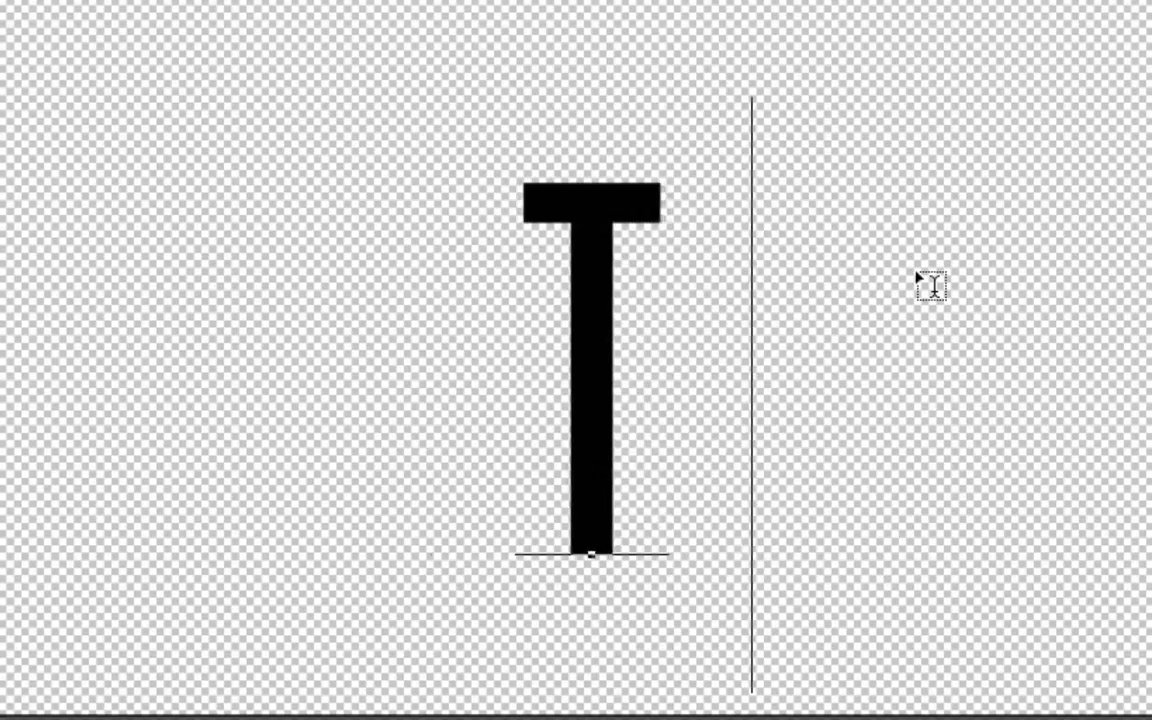
{"action": "type", "text": "UTPS"}
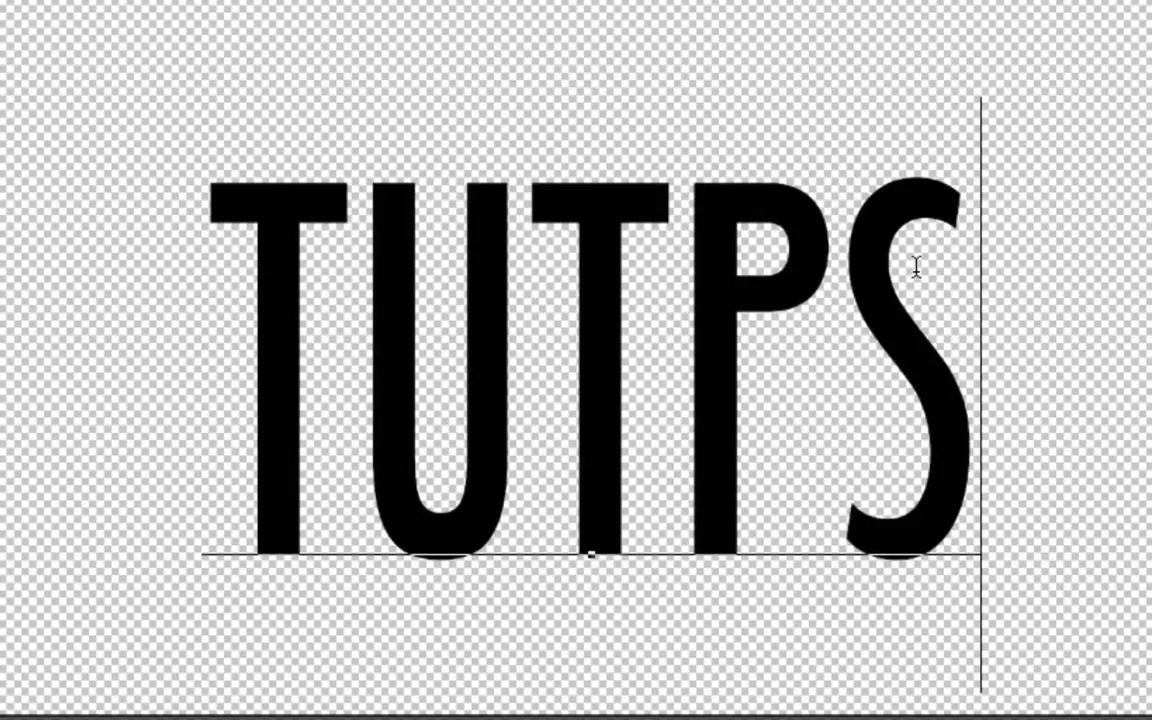
{"action": "key", "text": "ctrl"}
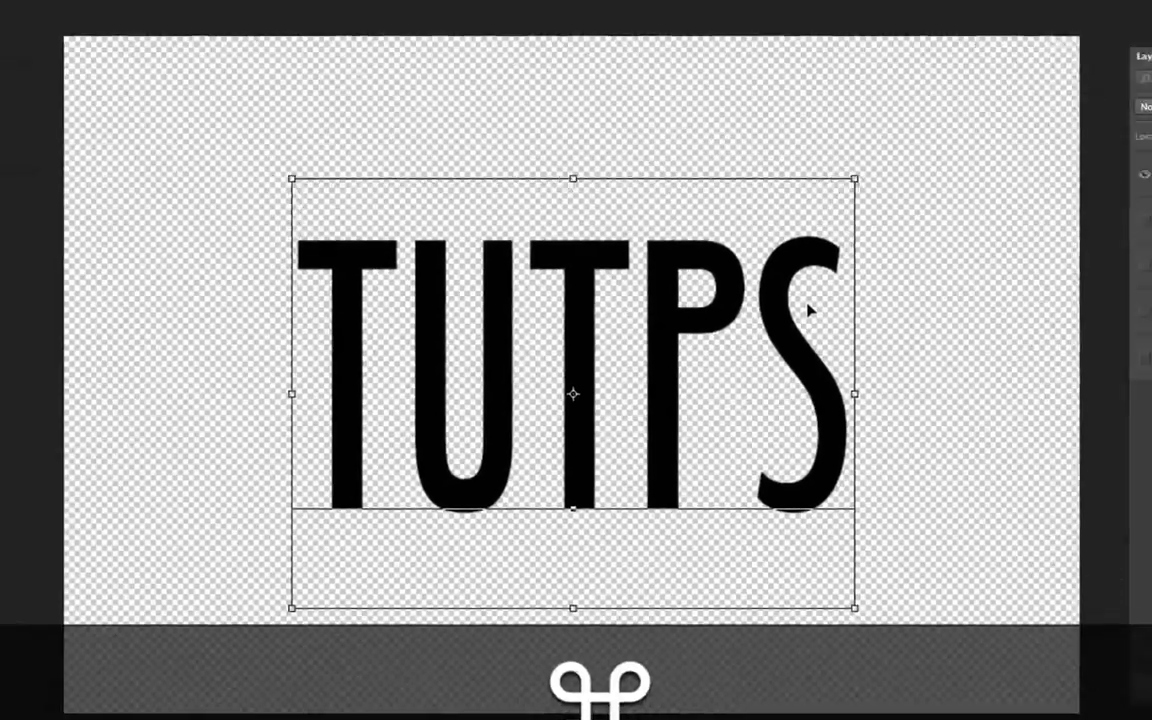
{"action": "key", "text": "ctrl+Return"}
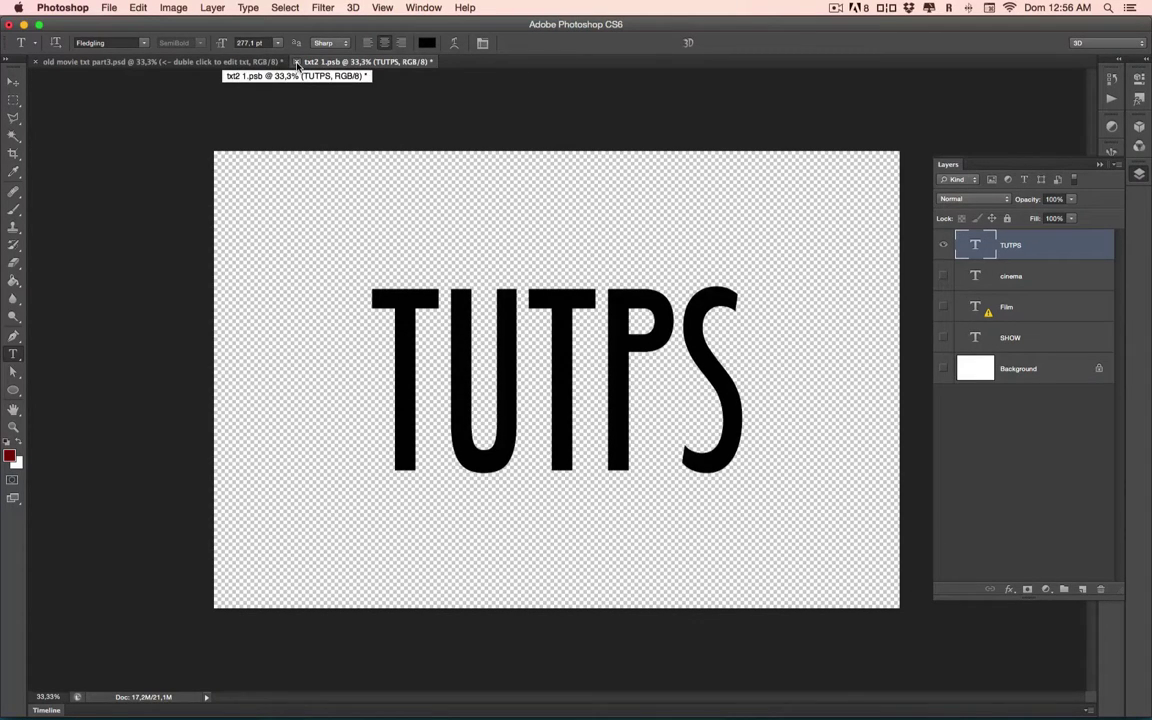
{"action": "left_click", "coordinate": [296, 62]}
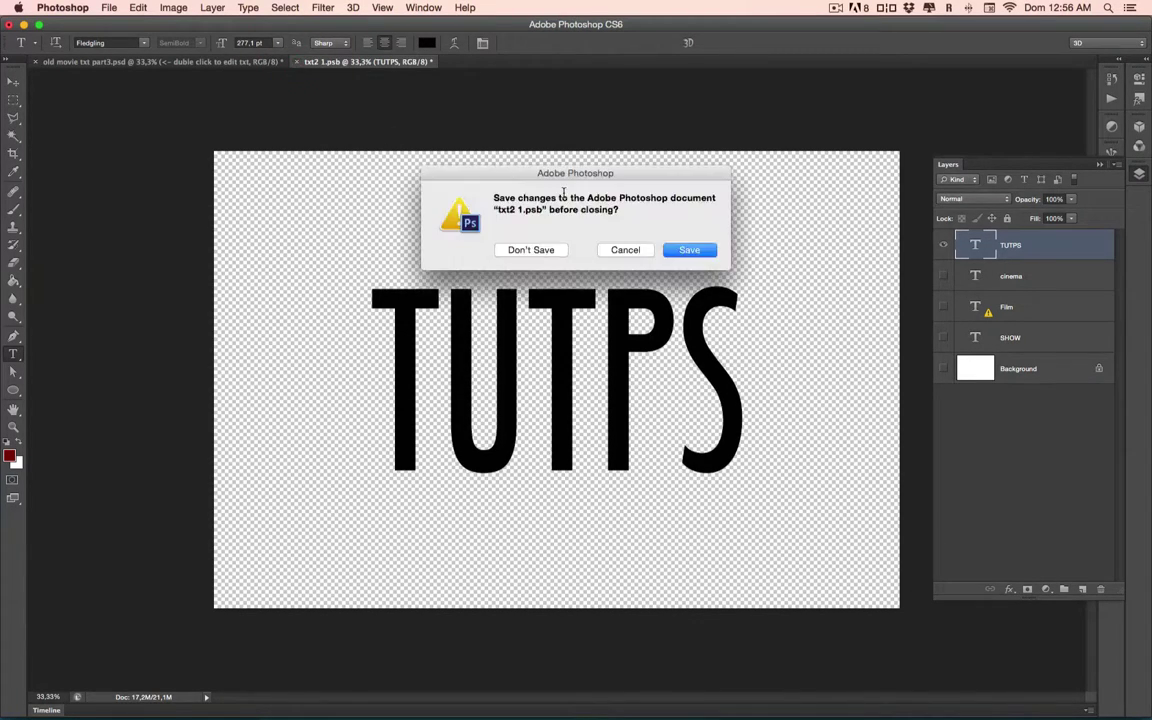
{"action": "left_click", "coordinate": [685, 251]}
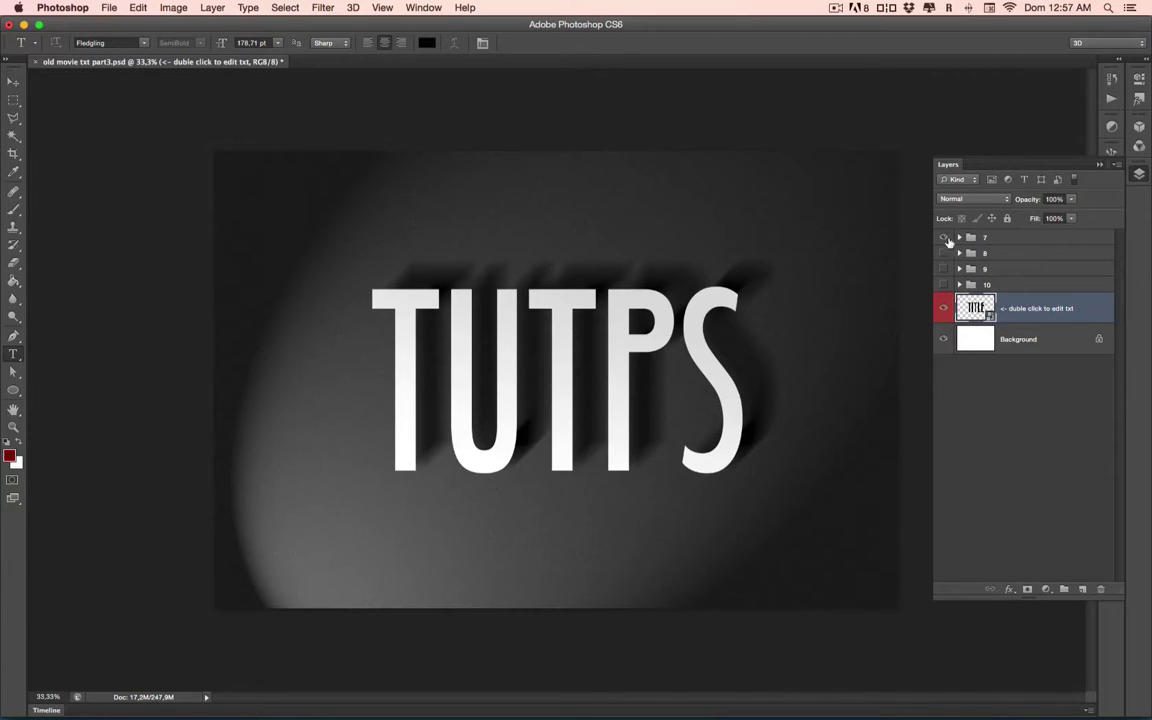
{"action": "left_click", "coordinate": [943, 237]}
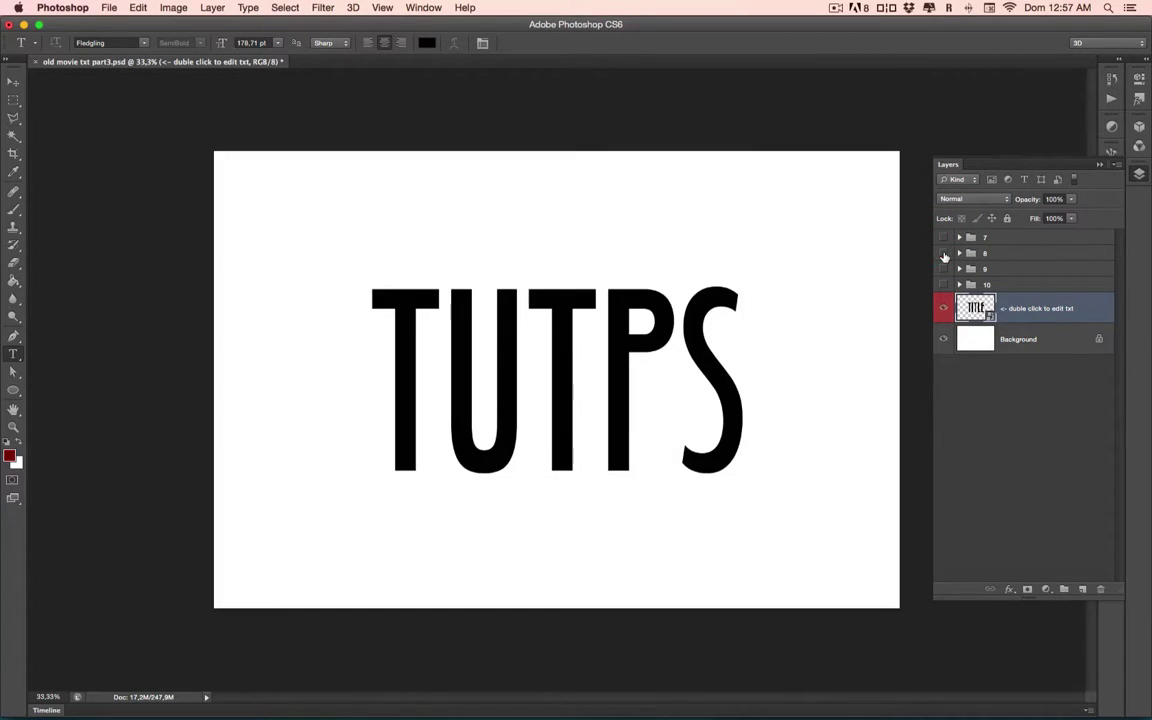
{"action": "left_click", "coordinate": [943, 253]}
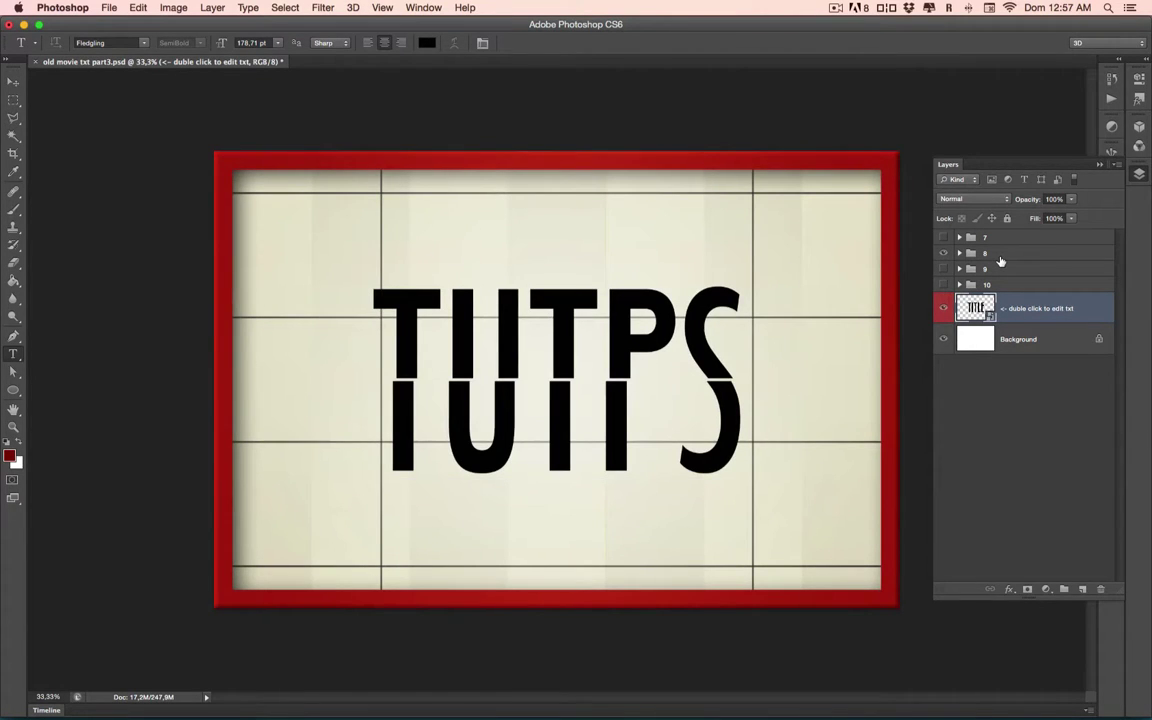
{"action": "left_click", "coordinate": [943, 253]}
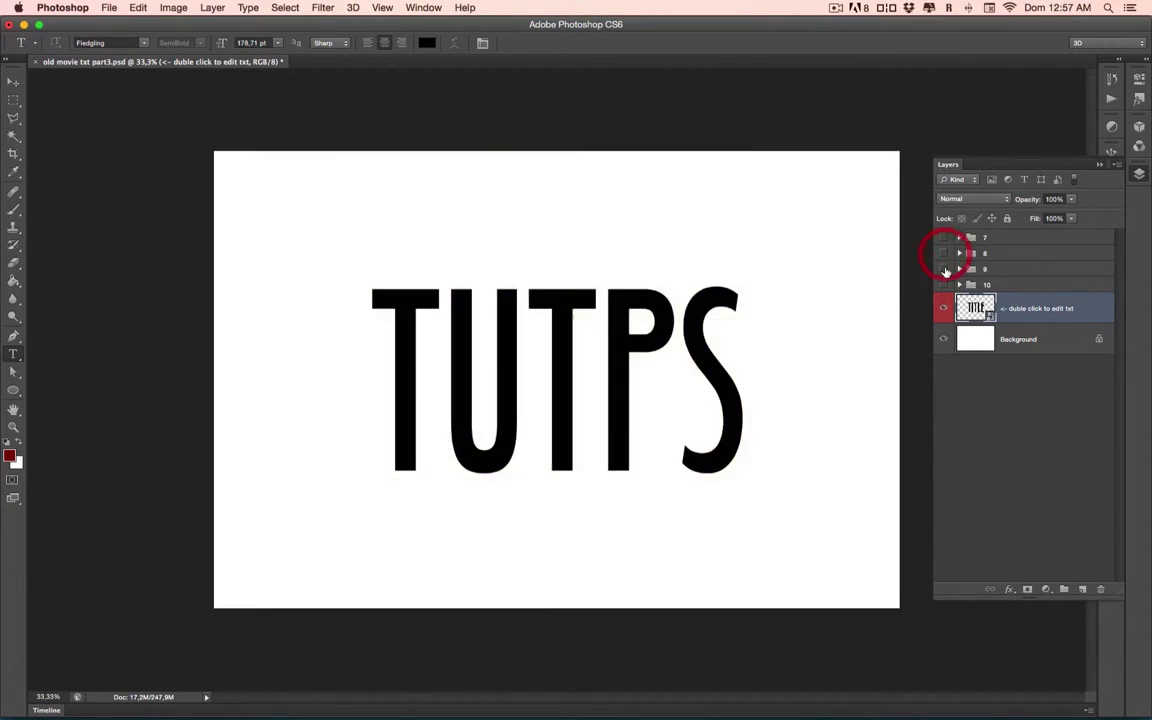
{"action": "left_click", "coordinate": [943, 269]}
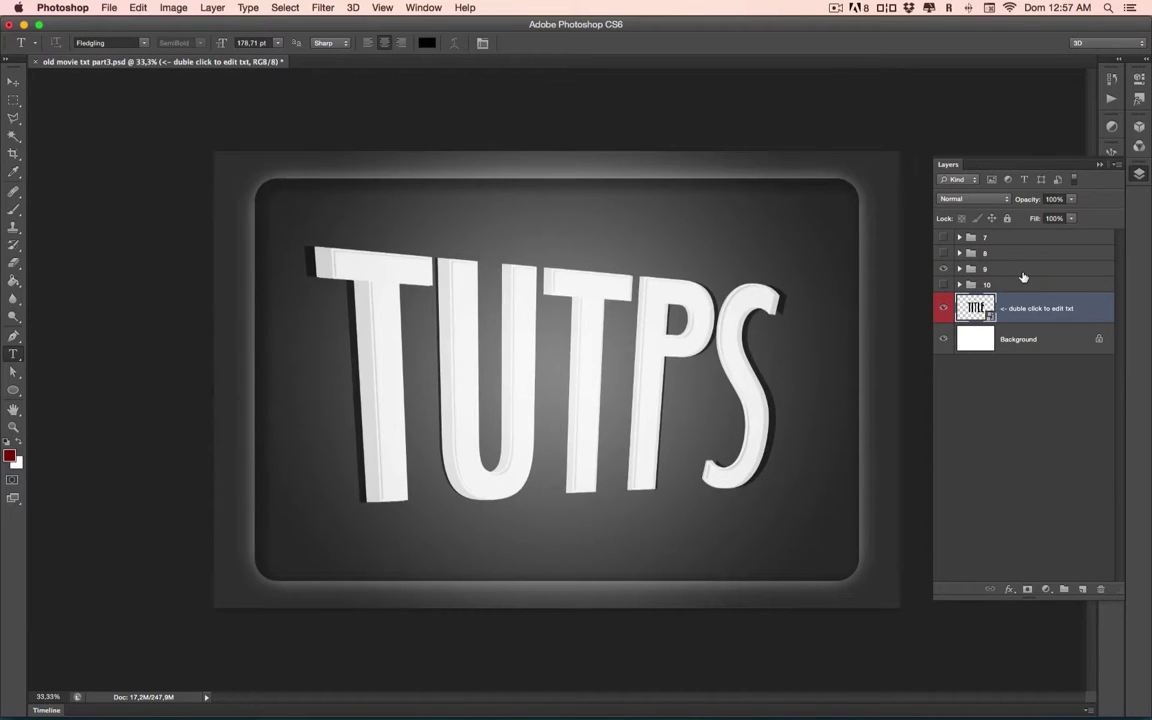
{"action": "left_click", "coordinate": [943, 269]}
{"action": "left_click", "coordinate": [943, 285]}
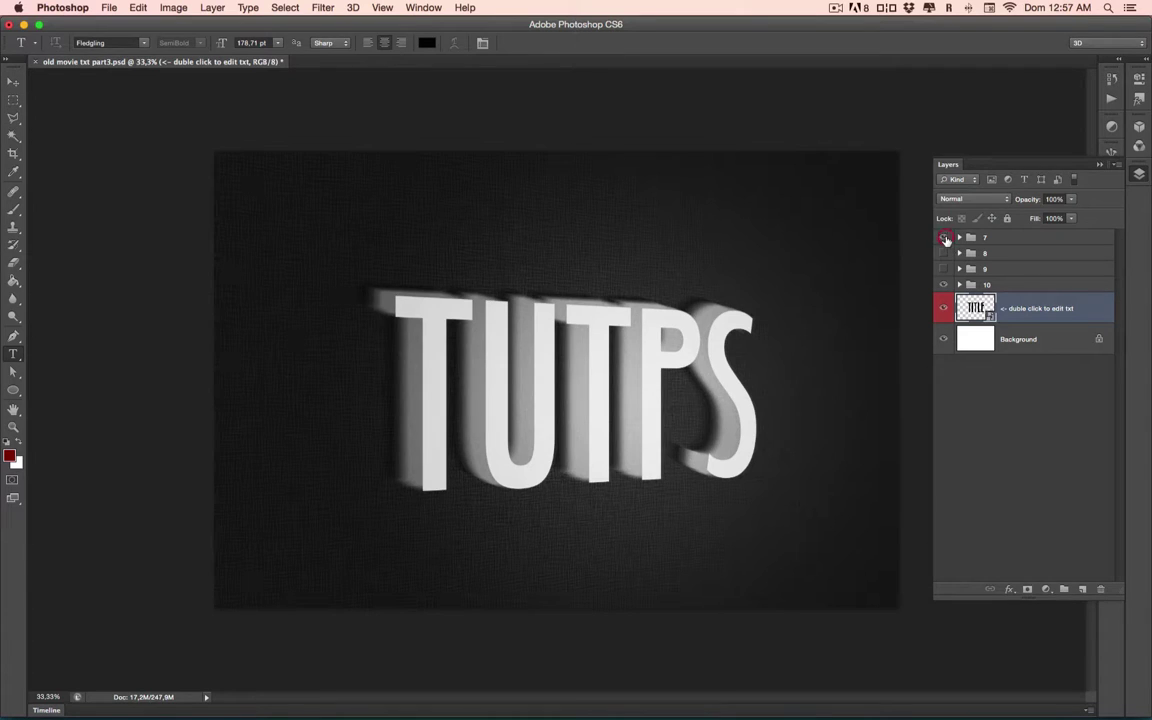
{"action": "left_click", "coordinate": [943, 237]}
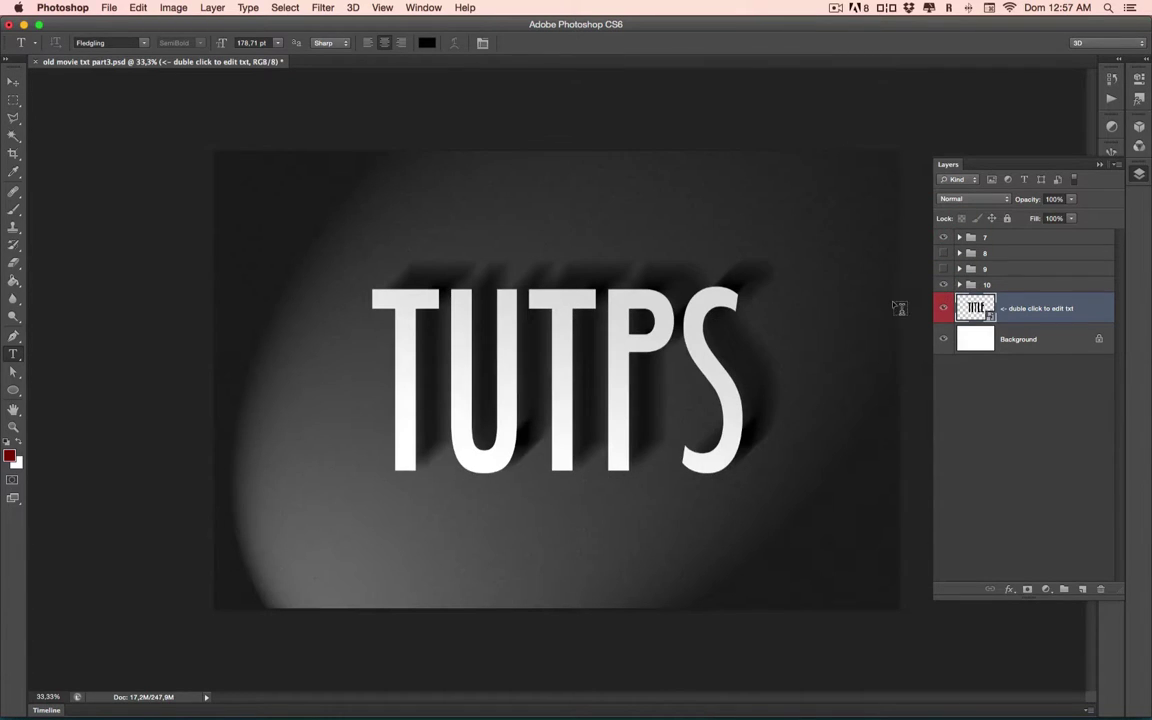